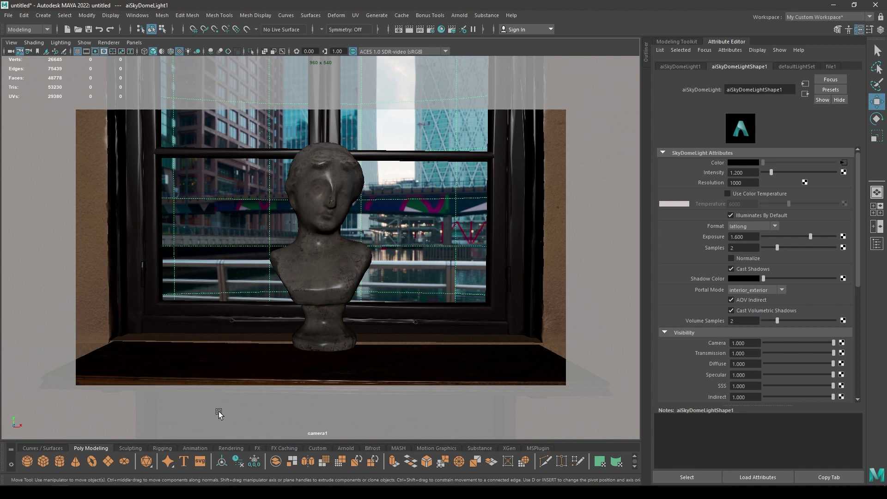
- Switch to the perspective view, orbit to face the wall, then look through camera1 again
scroll(473, 355, "up", 1)
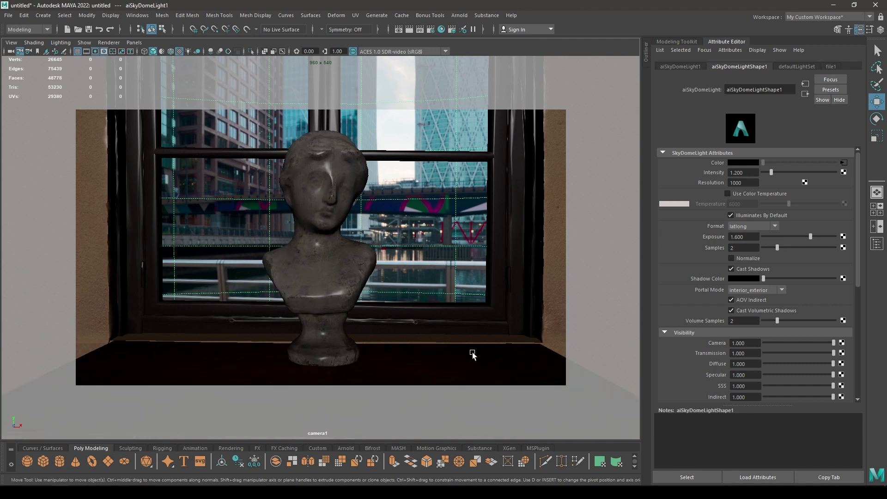
key("space")
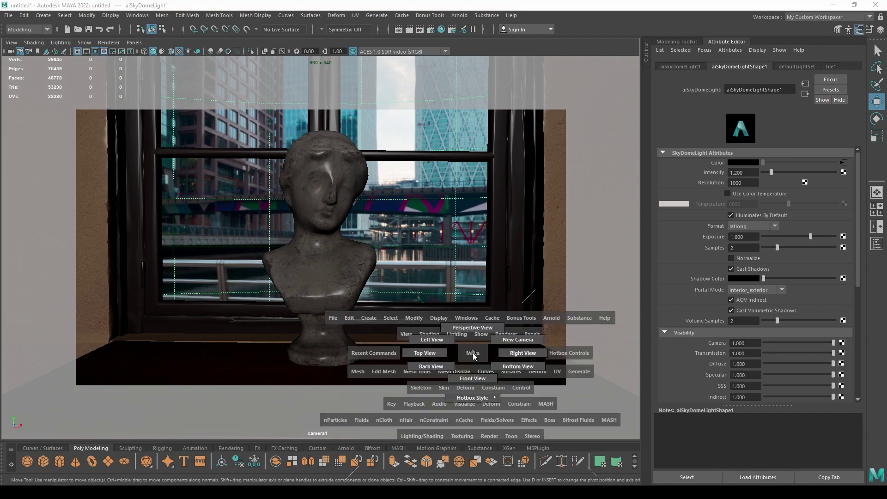
left_click_drag(473, 353, 388, 338)
scroll(389, 373, "up", 1)
scroll(389, 373, "up", 2)
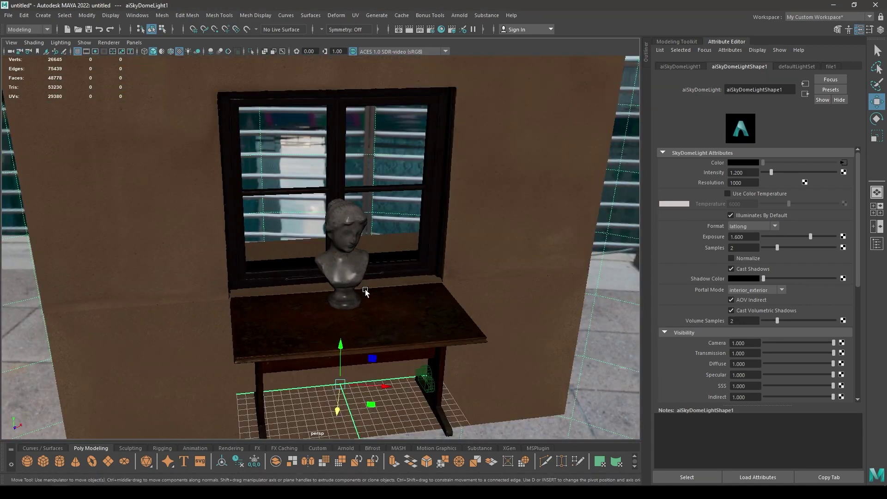
scroll(365, 292, "down", 3)
left_click_drag(365, 292, 305, 231, "alt")
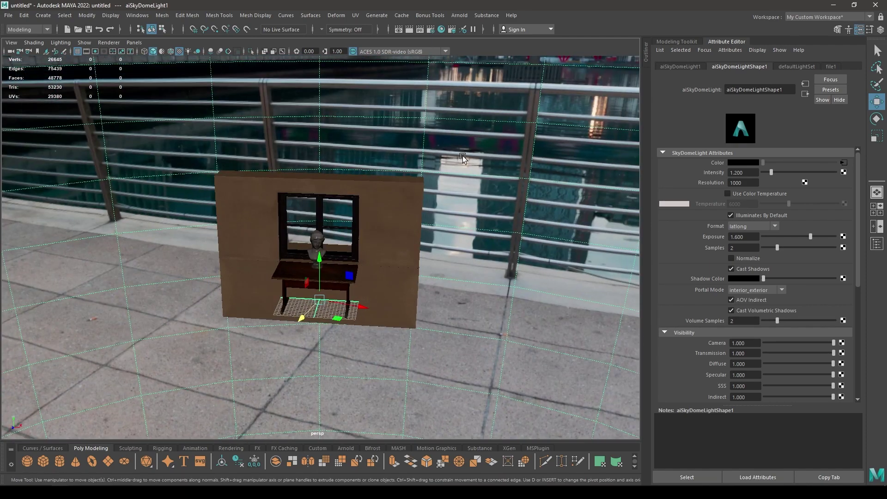
left_click_drag(523, 127, 416, 106, "alt")
left_click(134, 42)
mouse_move(153, 53)
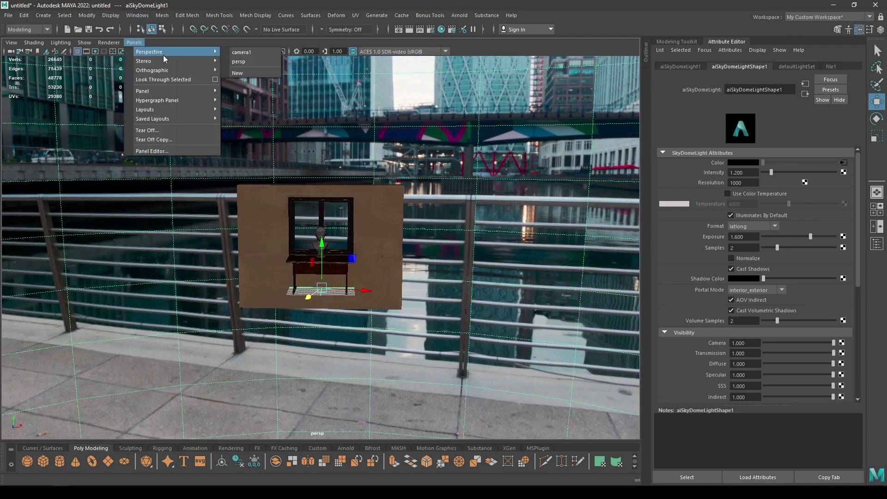
left_click(252, 59)
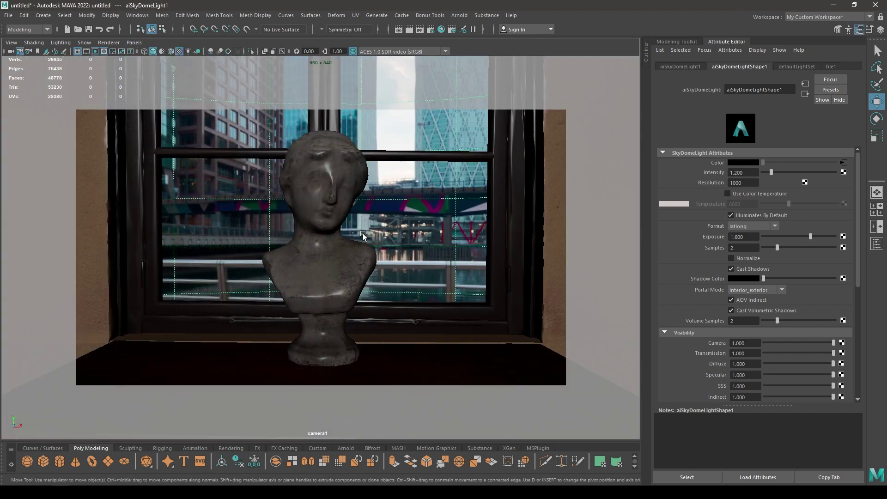
- Review the System and Arnold Renderer settings, then set Image Size Presets to HD_720
left_click(430, 29)
left_click(151, 136)
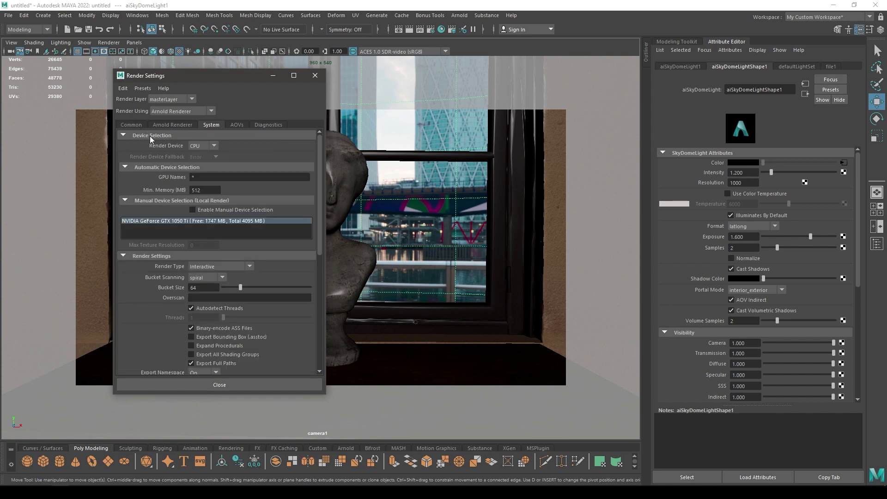
left_click(179, 124)
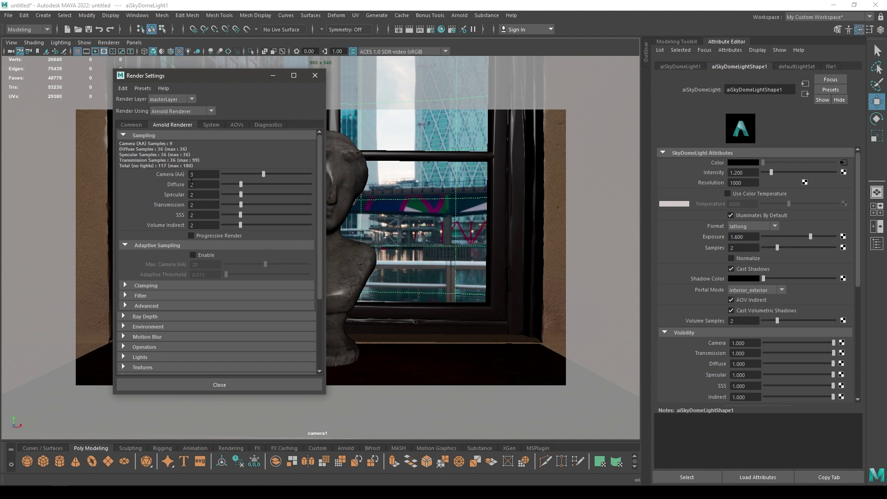
left_click(139, 125)
scroll(217, 271, "down", 10)
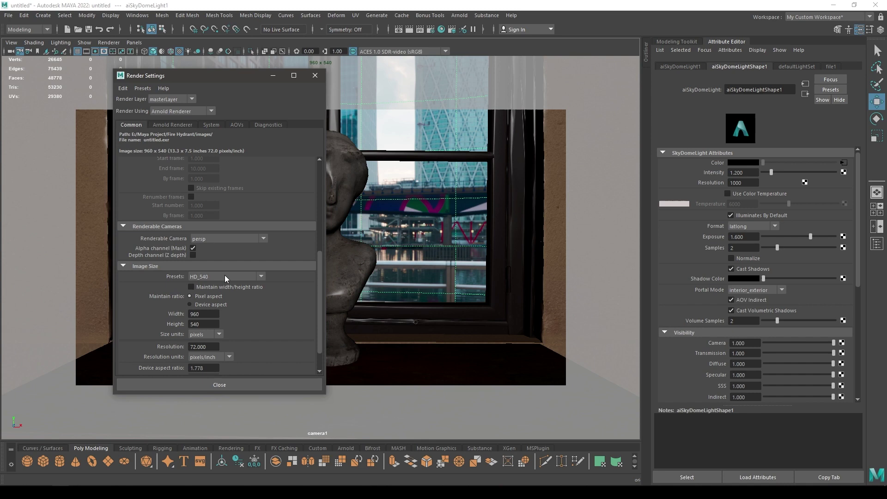
left_click(224, 276)
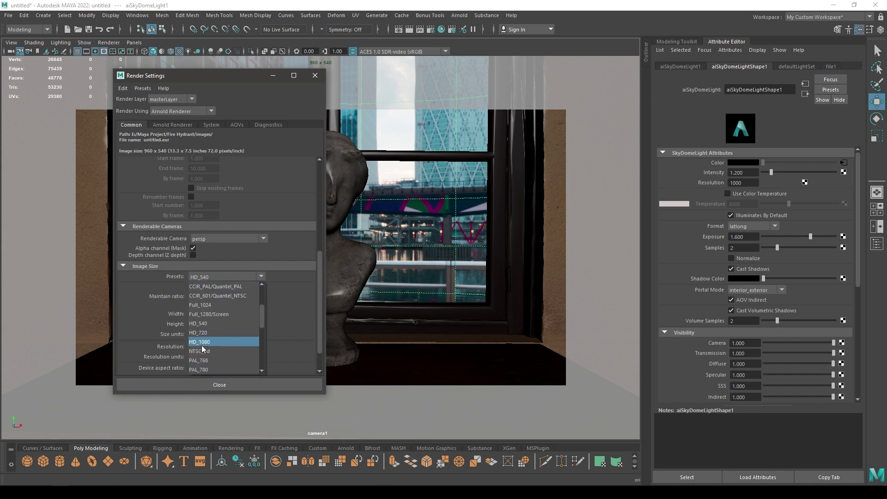
left_click(206, 332)
- Close Render Settings, render camera1 in Arnold RenderView, fit the image and shift the window left
left_click(315, 75)
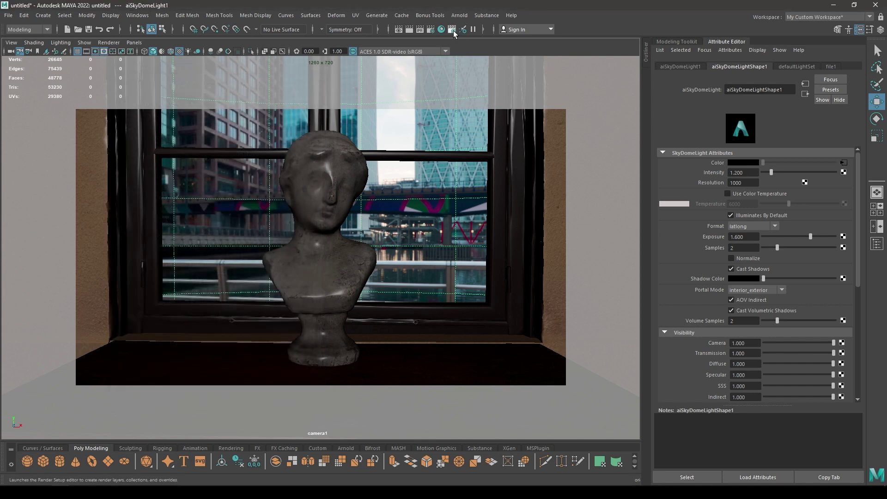
left_click(461, 18)
left_click(476, 32)
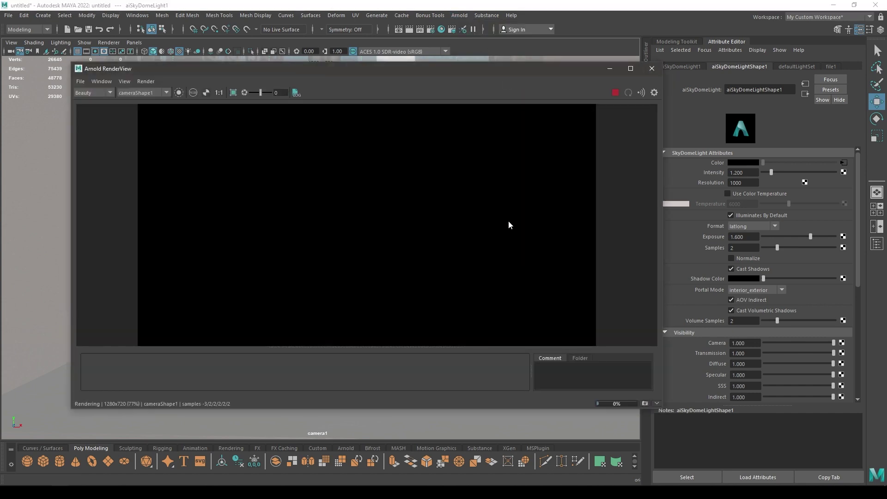
scroll(508, 221, "down", 1)
scroll(420, 240, "up", 1)
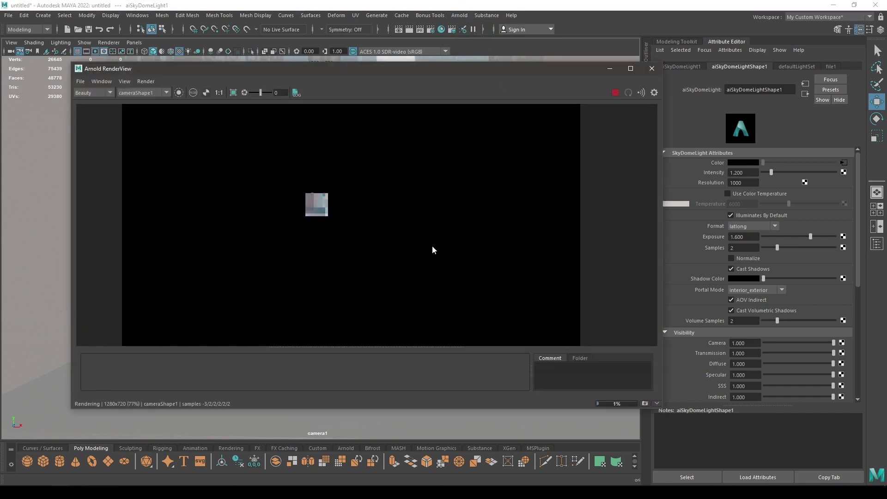
scroll(431, 246, "down", 1)
middle_click_drag(432, 246, 403, 251)
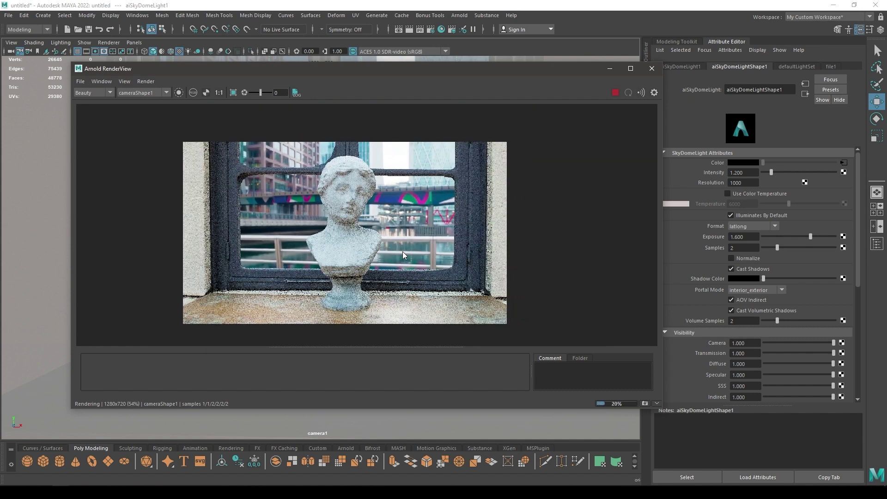
left_click_drag(524, 76, 485, 77)
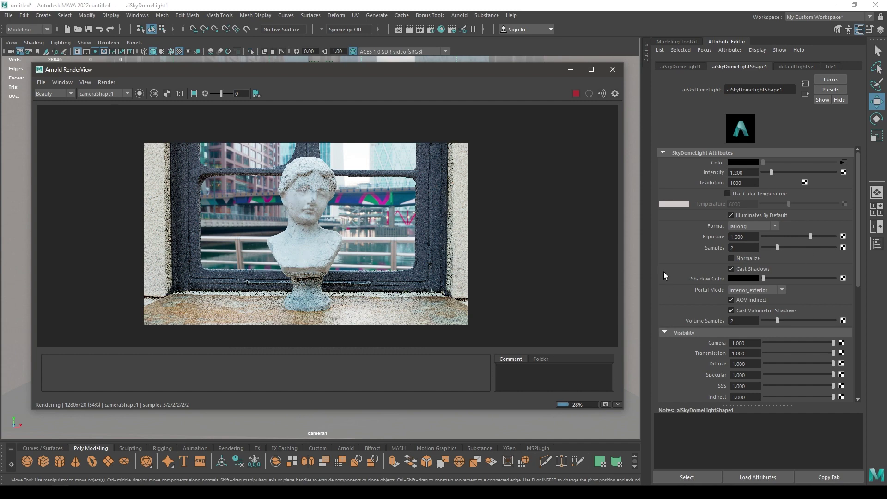
- Set the aiSkyDomeLight's Visibility Camera value to 0.2
scroll(662, 267, "down", 2)
scroll(675, 232, "down", 2)
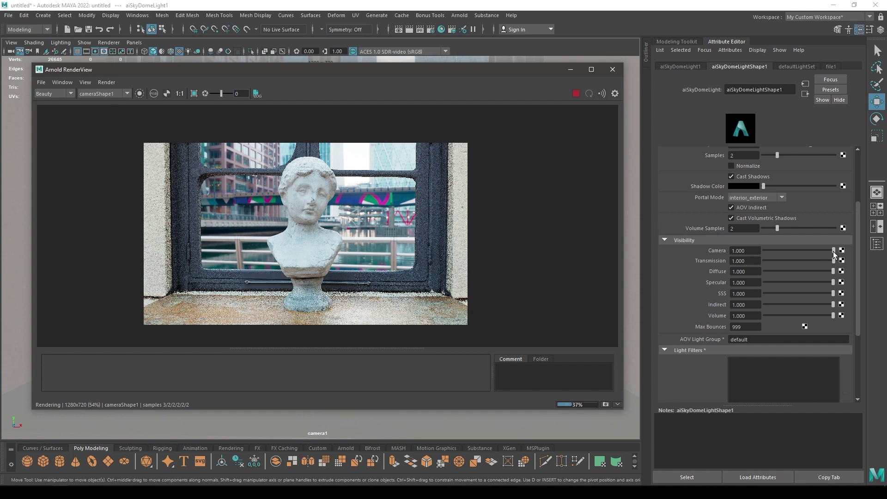
left_click_drag(833, 250, 781, 251)
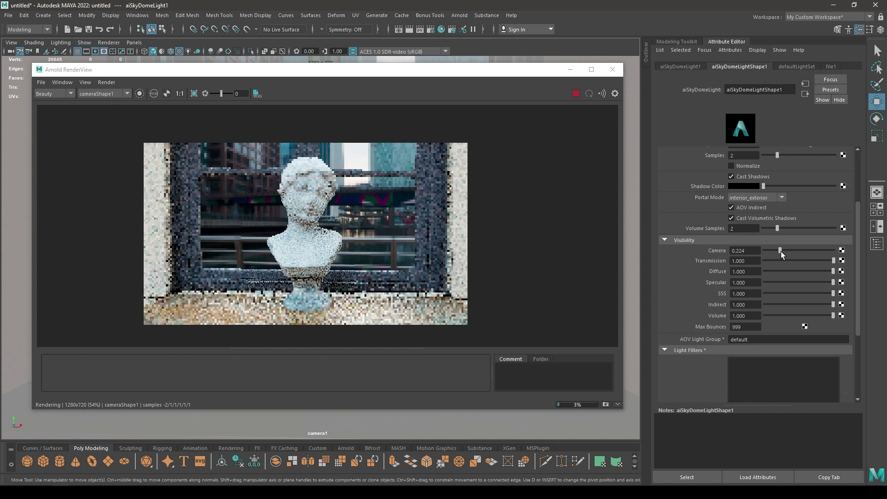
double_click(736, 250)
type("0.2")
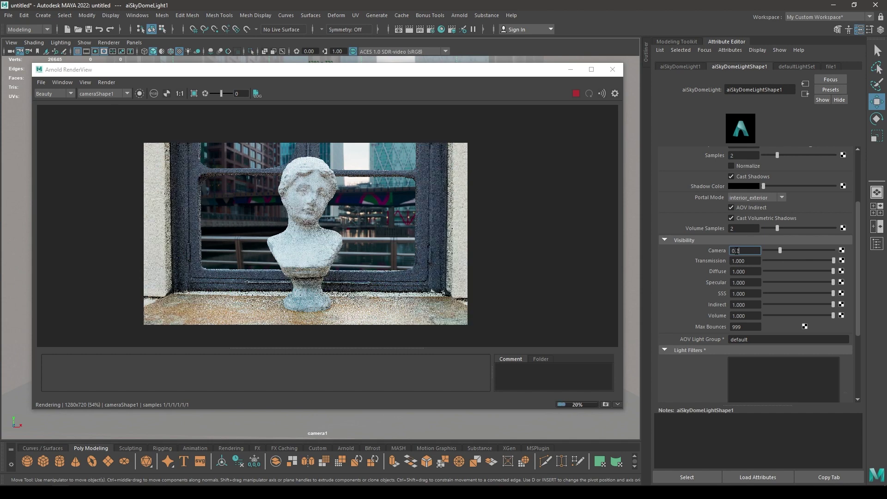
key("Return")
- Bring the Arnold RenderView forward and let the CPU render finish refining
left_click(459, 77)
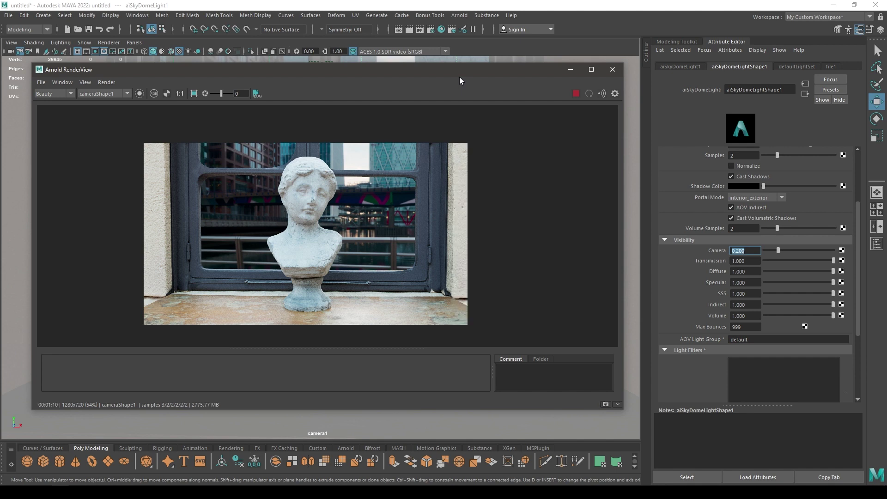
- Store a snapshot of the finished CPU render, select the bust and stop the render
left_click(605, 405)
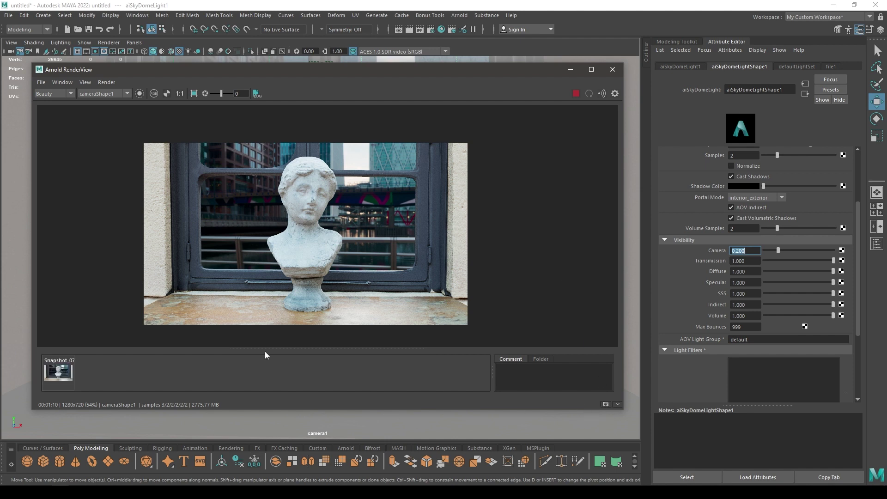
left_click(301, 288)
left_click(575, 93)
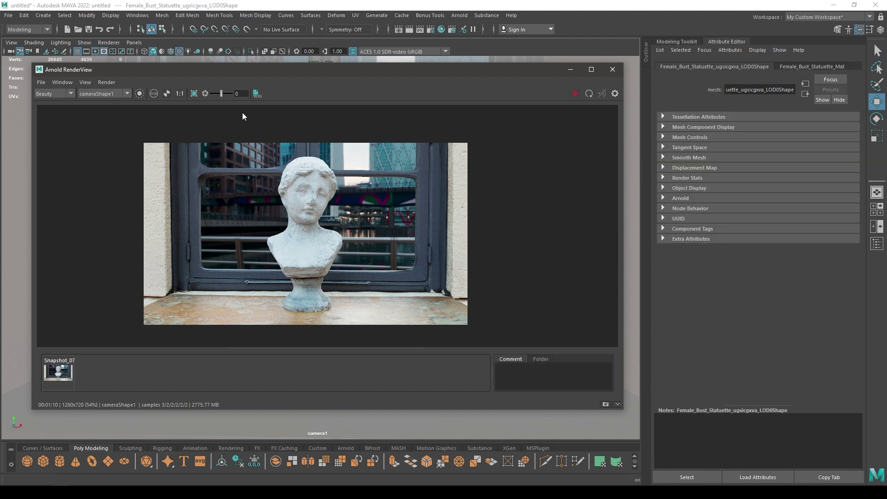
- Set Render Device to GPU with Enable Manual Device Selection checked, then close Render Settings
left_click(429, 31)
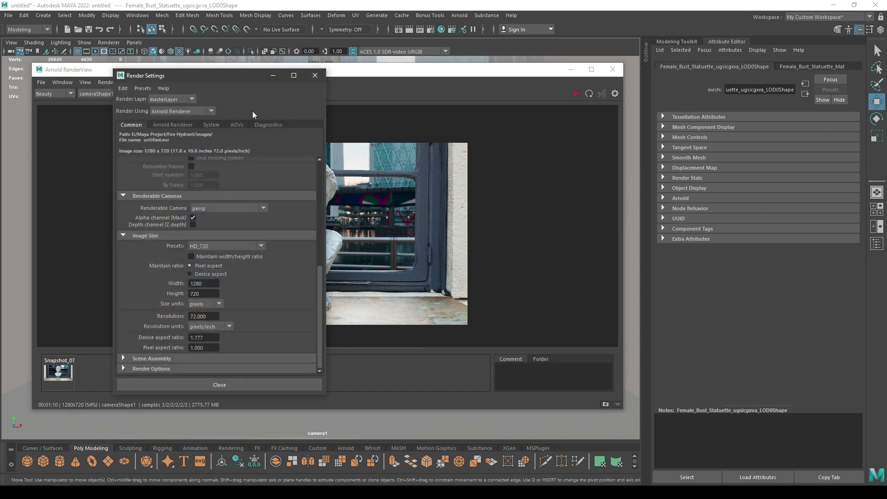
left_click_drag(200, 74, 296, 75)
left_click(306, 127)
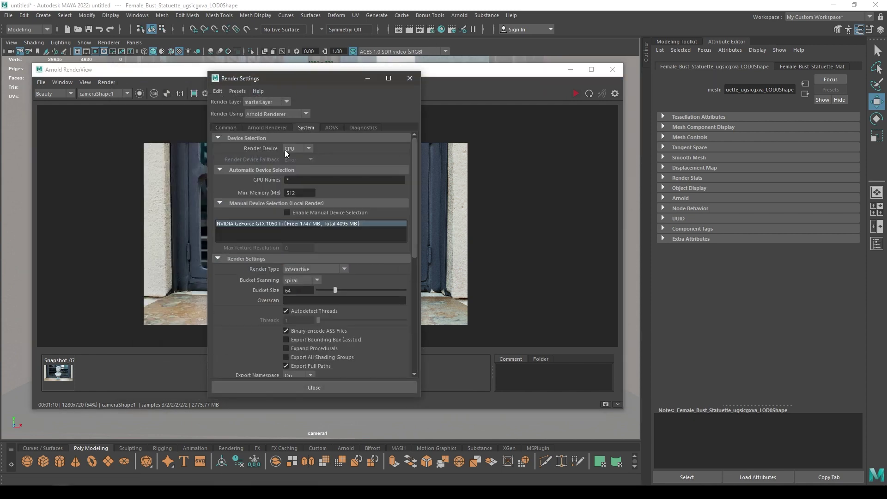
left_click(298, 149)
left_click(301, 168)
left_click(314, 212)
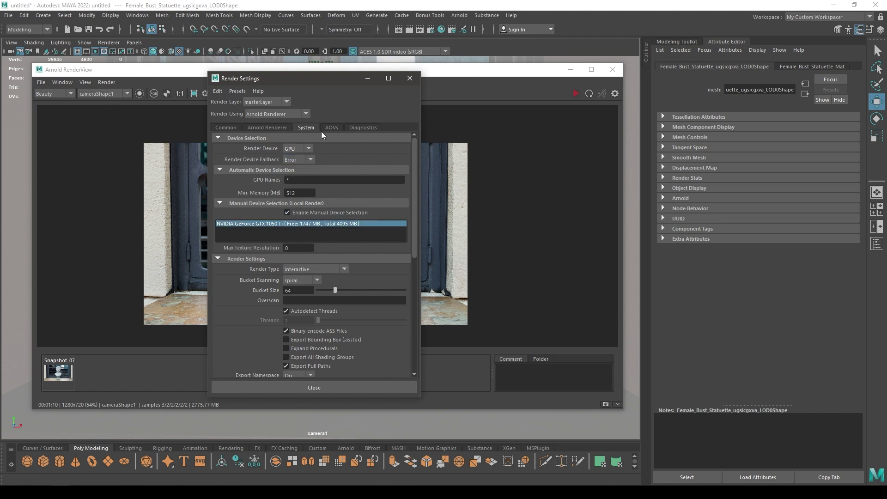
left_click(277, 127)
left_click(232, 128)
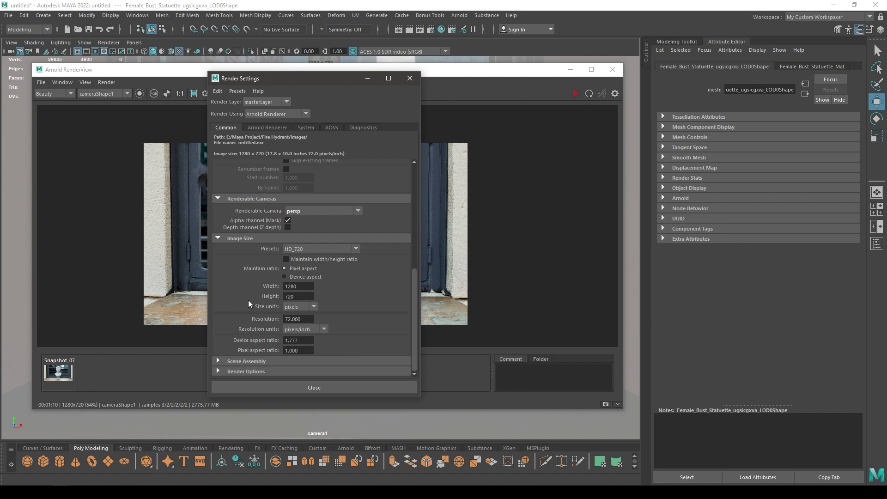
left_click(296, 392)
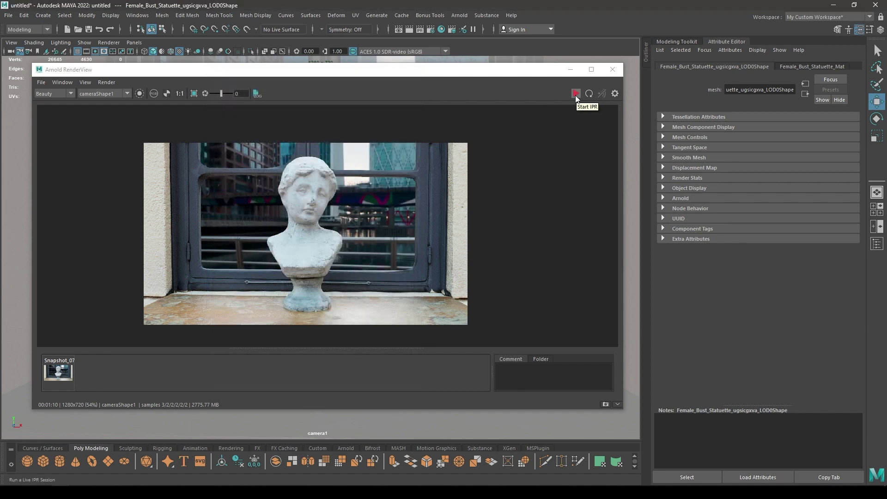
- Run an IPR render on the GPU and store the 16-second result as Snapshot_08
left_click(575, 94)
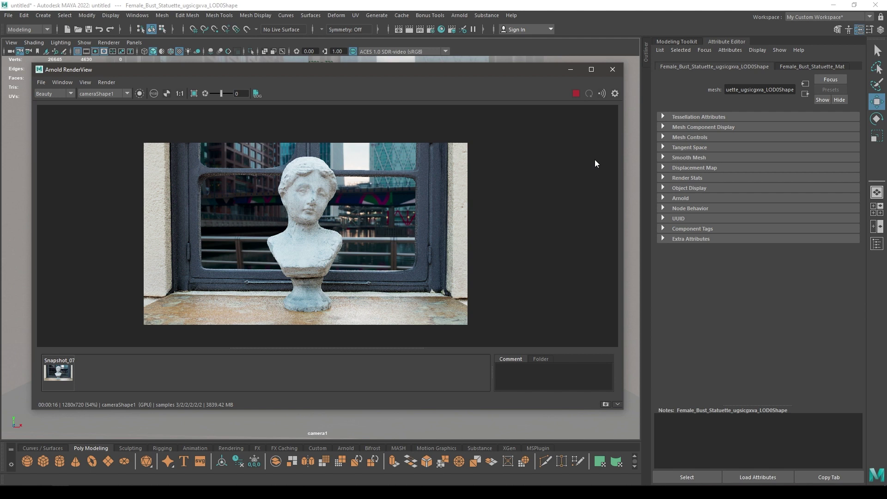
left_click(606, 405)
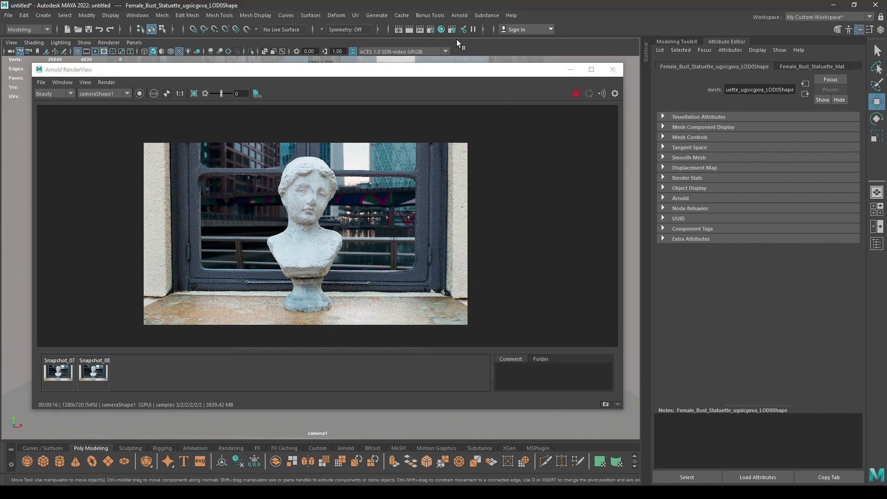
- Add a Denoiser Optix imager in the RenderView Display Settings Post tab
left_click(430, 29)
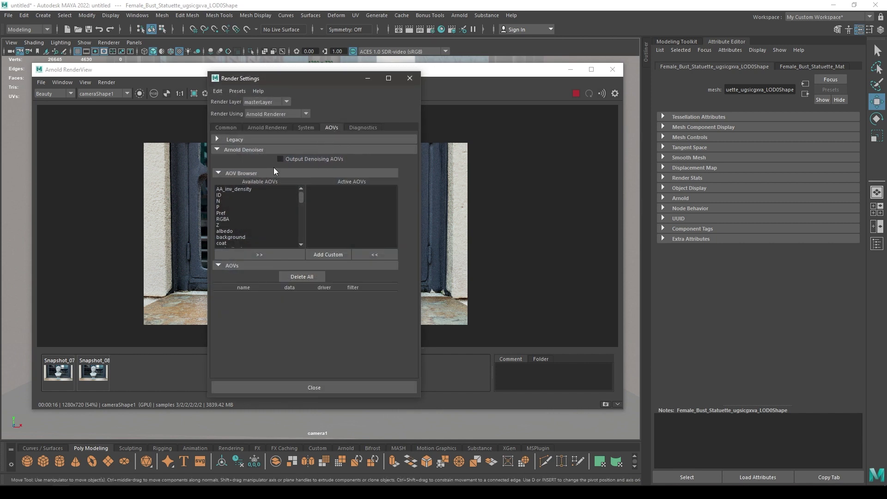
left_click(410, 78)
left_click(62, 82)
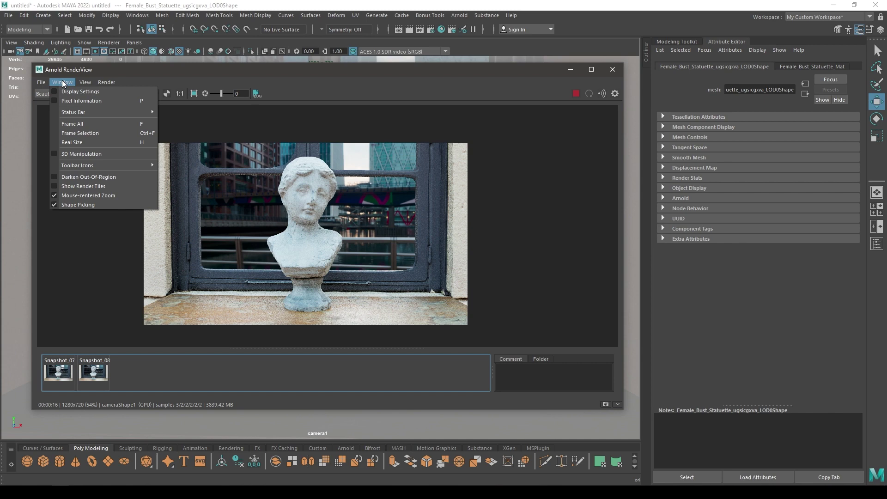
left_click(73, 92)
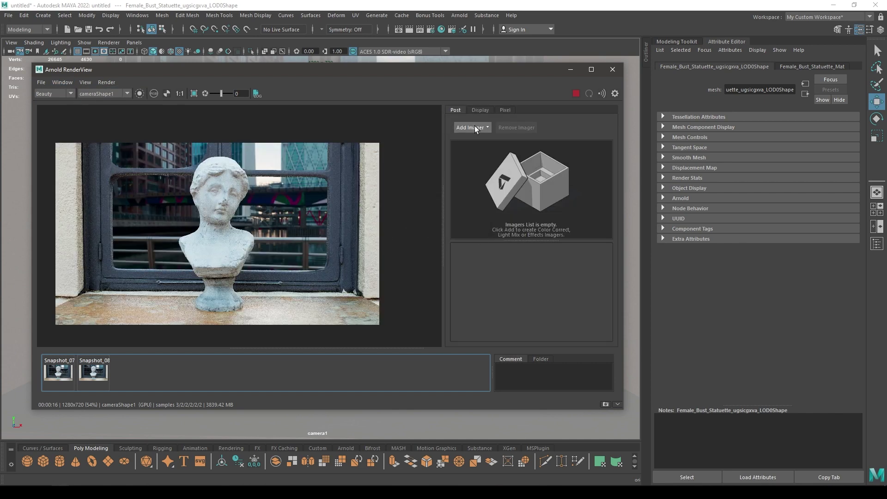
left_click(472, 128)
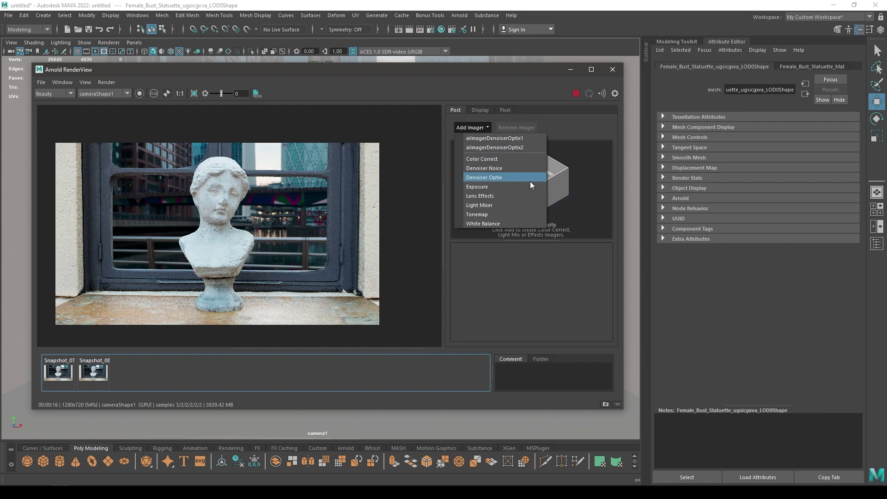
left_click(489, 178)
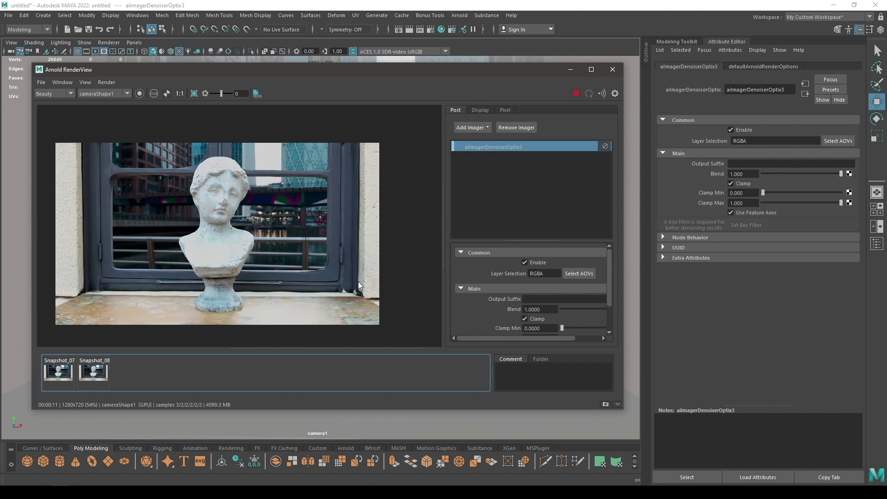
- Store the denoised render as Snapshot_09 and flip through Snapshots 07, 08 and 09
left_click(606, 405)
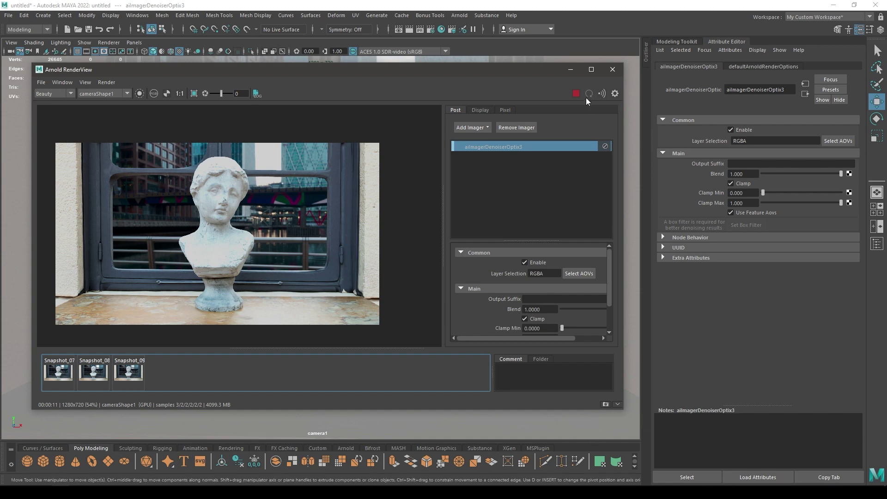
left_click_drag(482, 75, 632, 45)
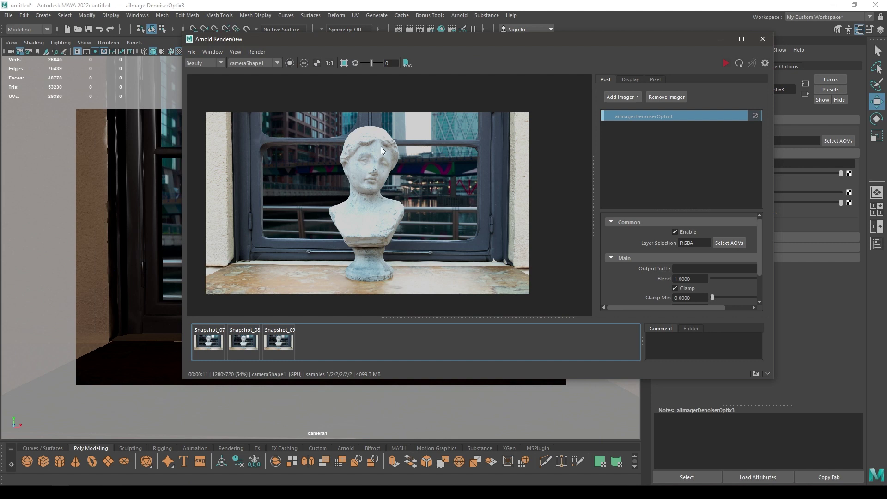
left_click(279, 342)
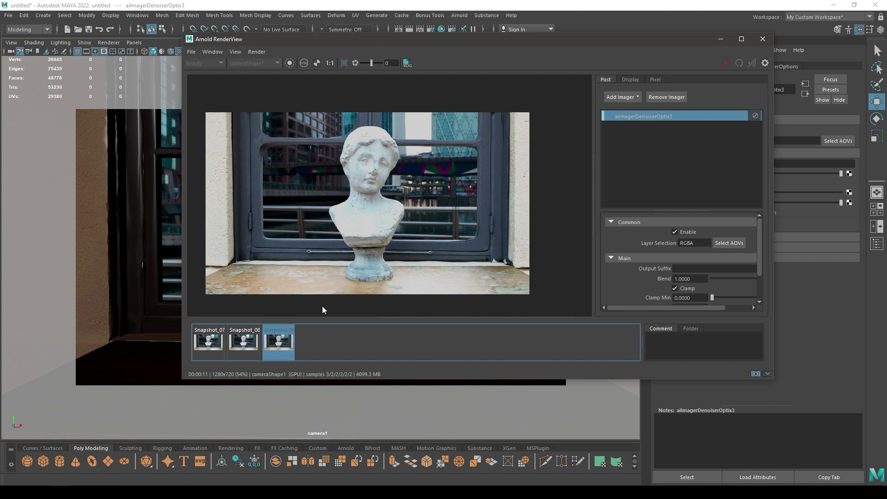
left_click(214, 339)
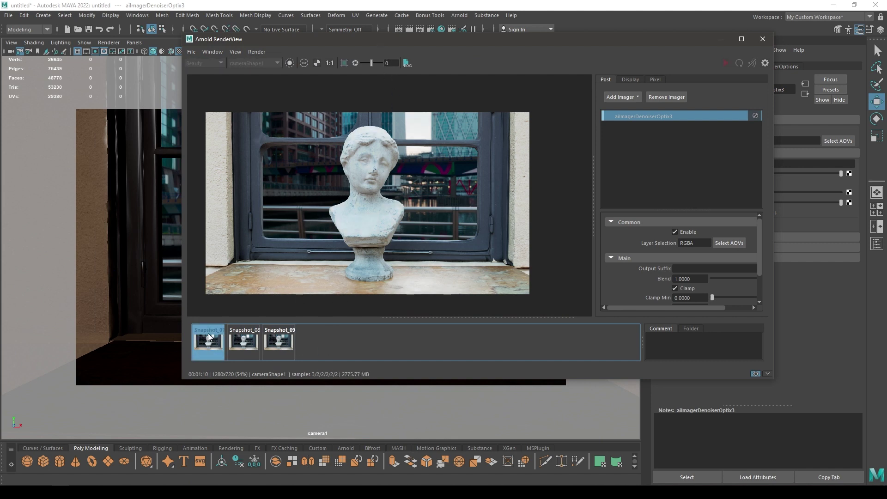
left_click(245, 342)
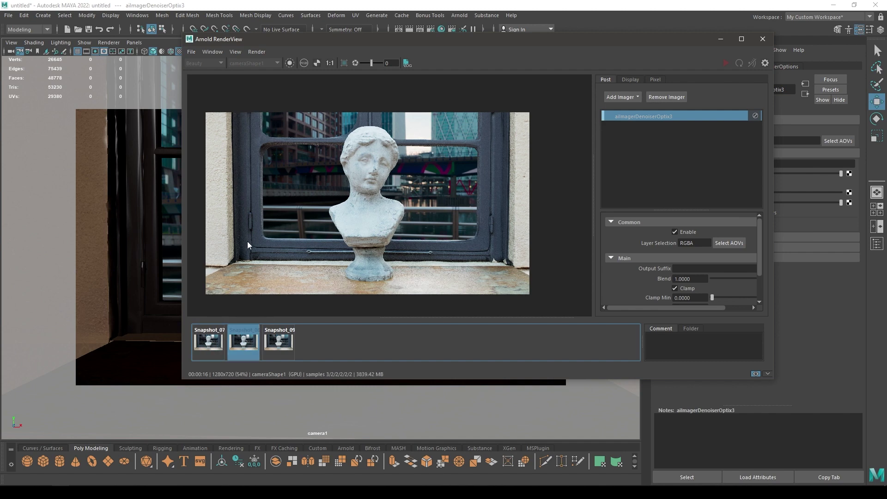
scroll(391, 215, "down", 5)
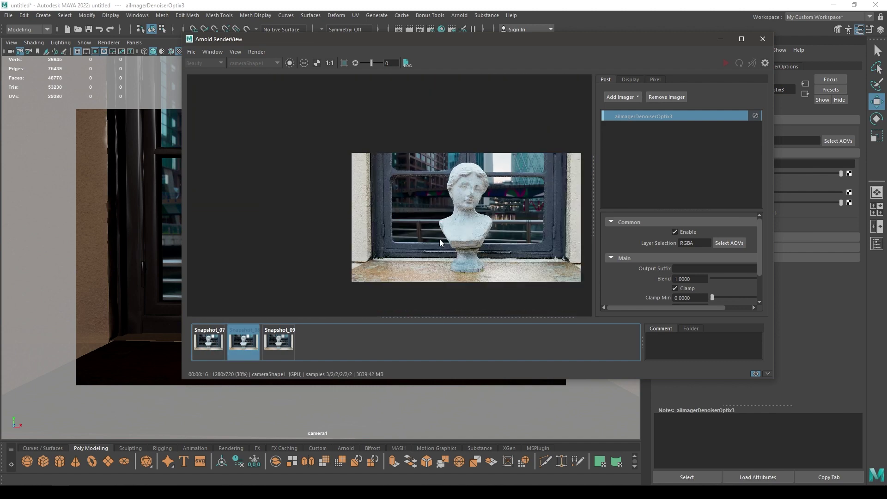
scroll(298, 295, "up", 3)
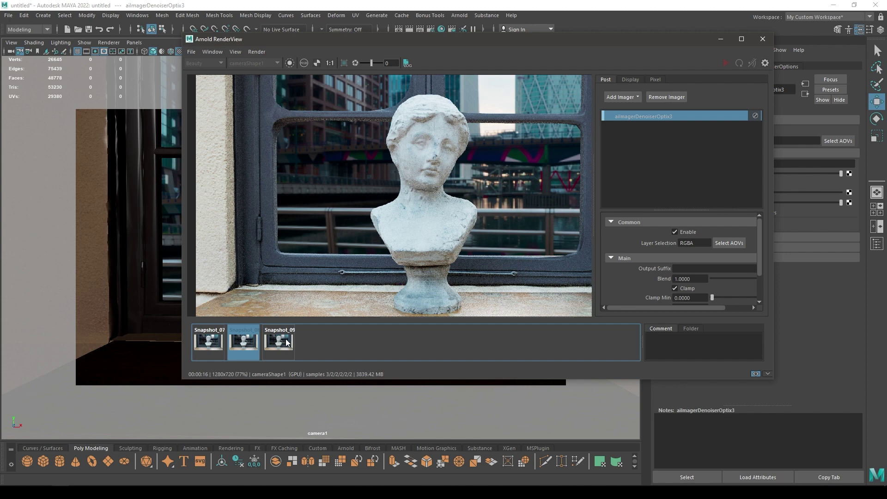
- Zoom into the left wall and compare denoised Snapshot_09 against CPU Snapshot_07
left_click(286, 342)
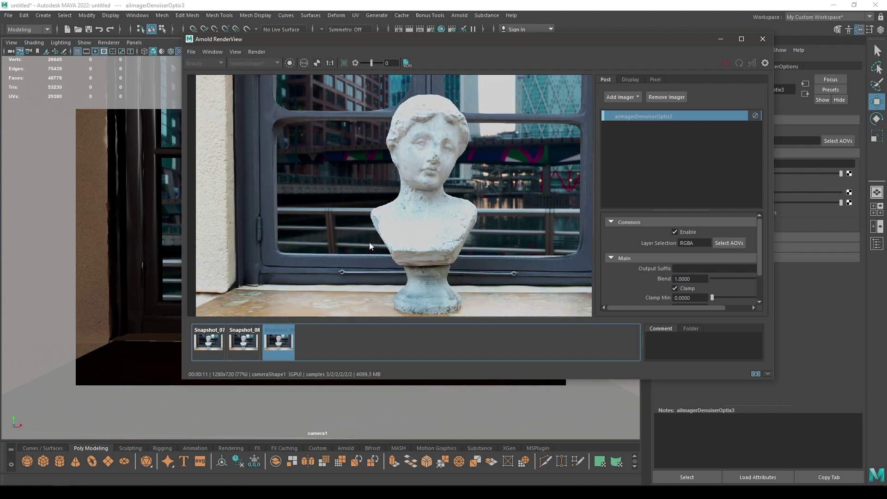
middle_click_drag(412, 197, 459, 213)
scroll(459, 214, "down", 2)
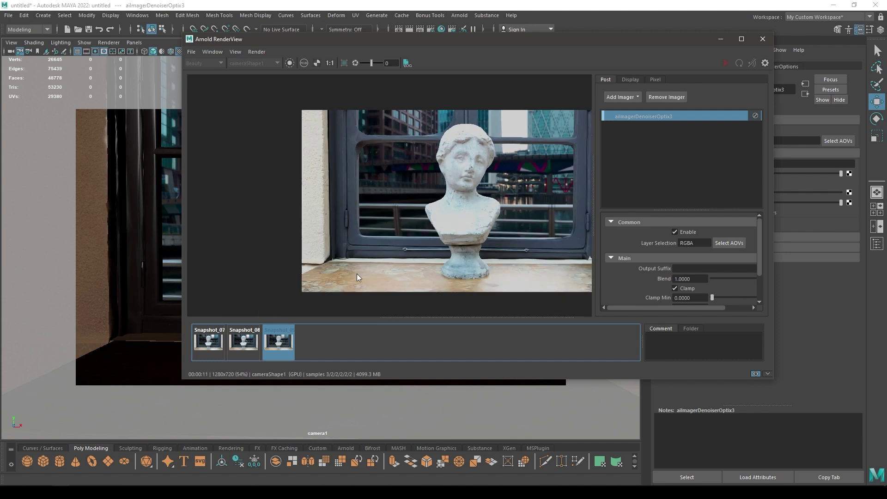
left_click(196, 348)
scroll(384, 221, "up", 6)
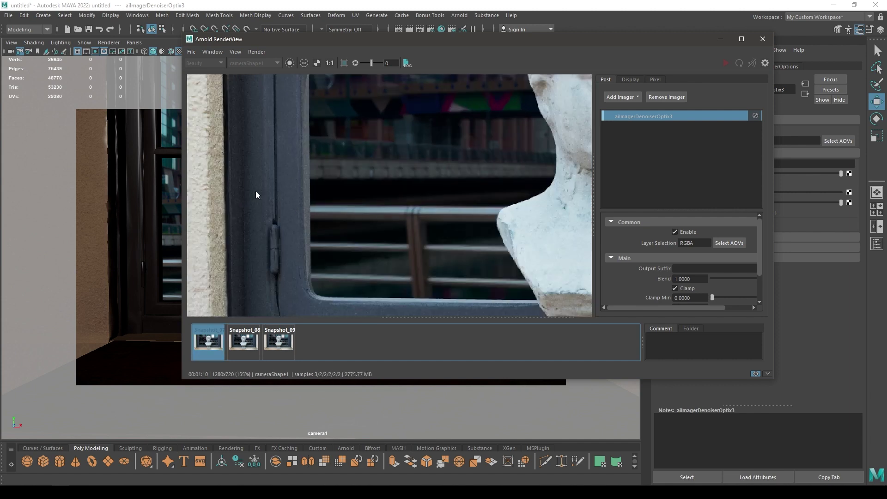
left_click(284, 342)
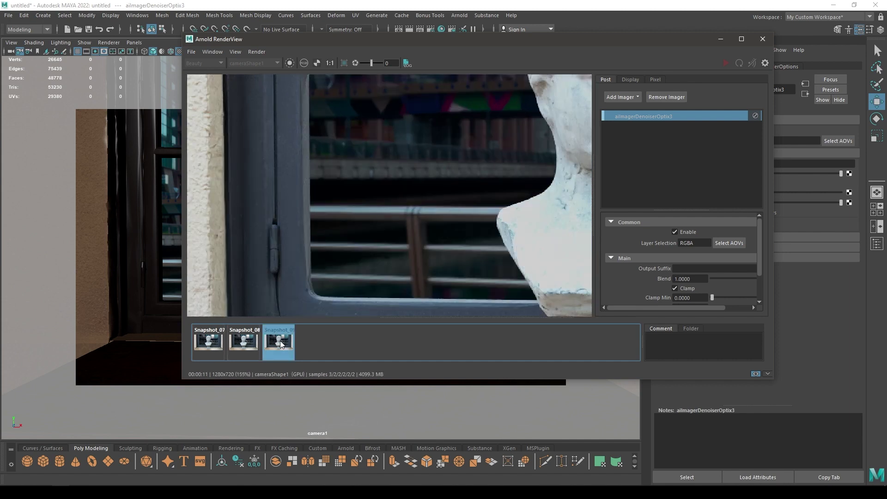
left_click(207, 341)
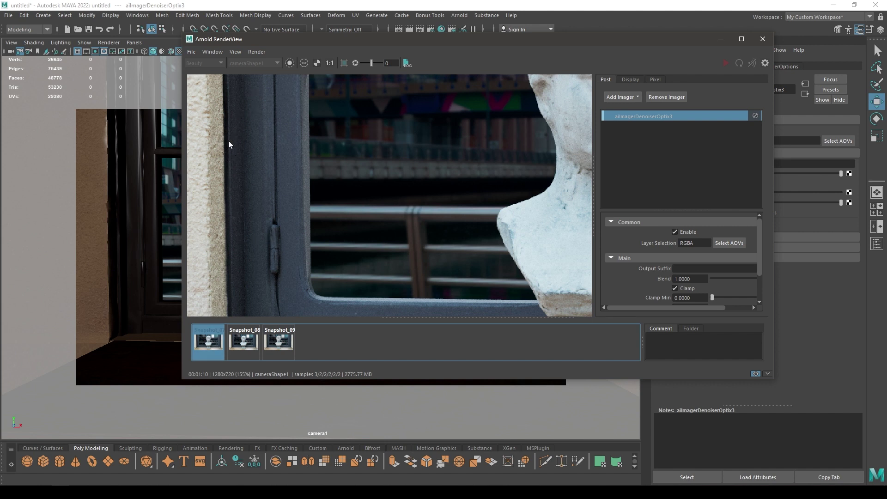
left_click(284, 334)
left_click(208, 342)
scroll(350, 228, "down", 2)
scroll(272, 208, "up", 3)
middle_click_drag(271, 208, 301, 210)
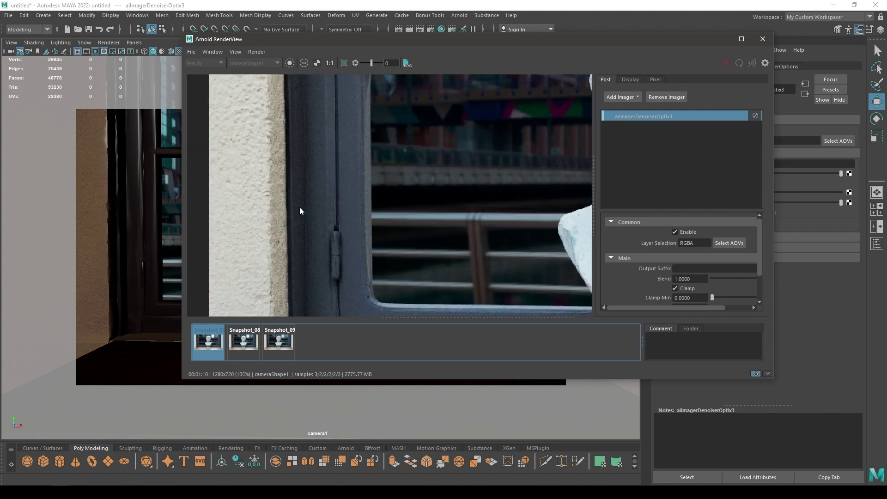
left_click(278, 342)
left_click(203, 344)
left_click(283, 350)
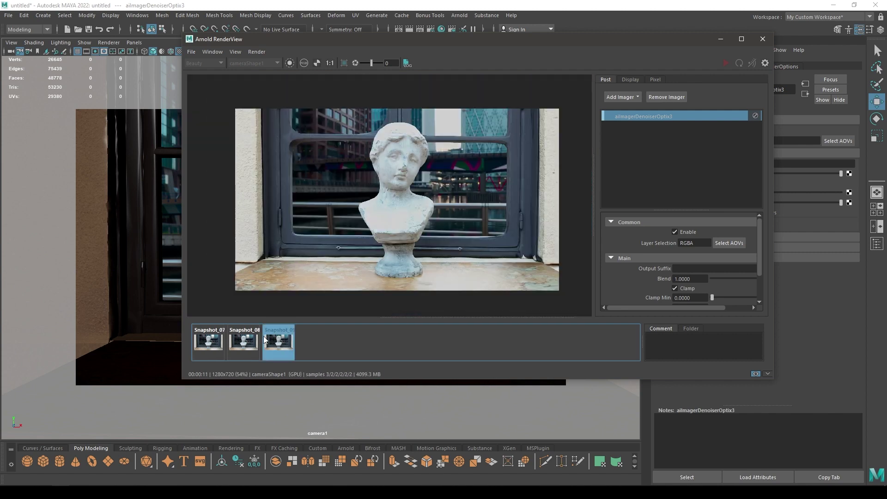